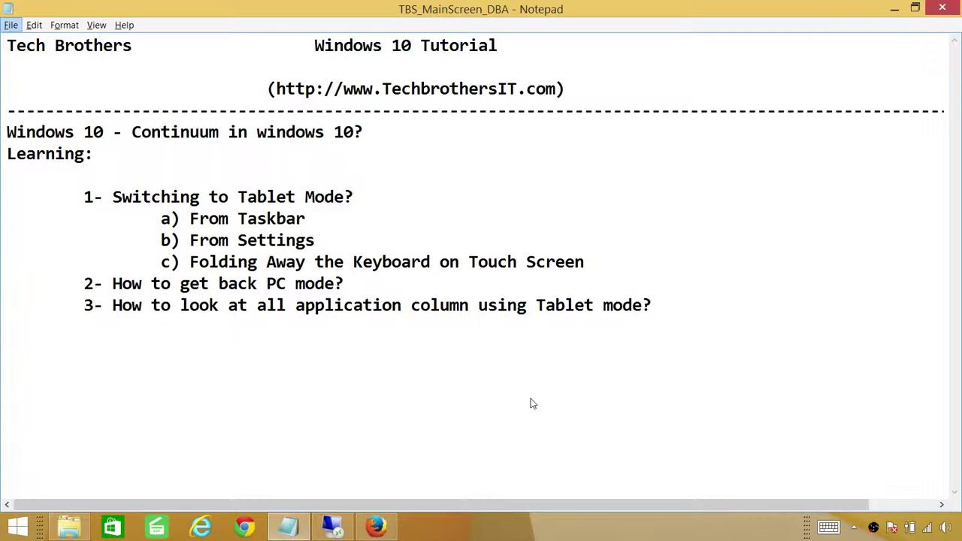
# Step: On the remote desktop, open Settings > System > Tablet mode, where tablet mode shows Off
pyautogui.click(337, 531)
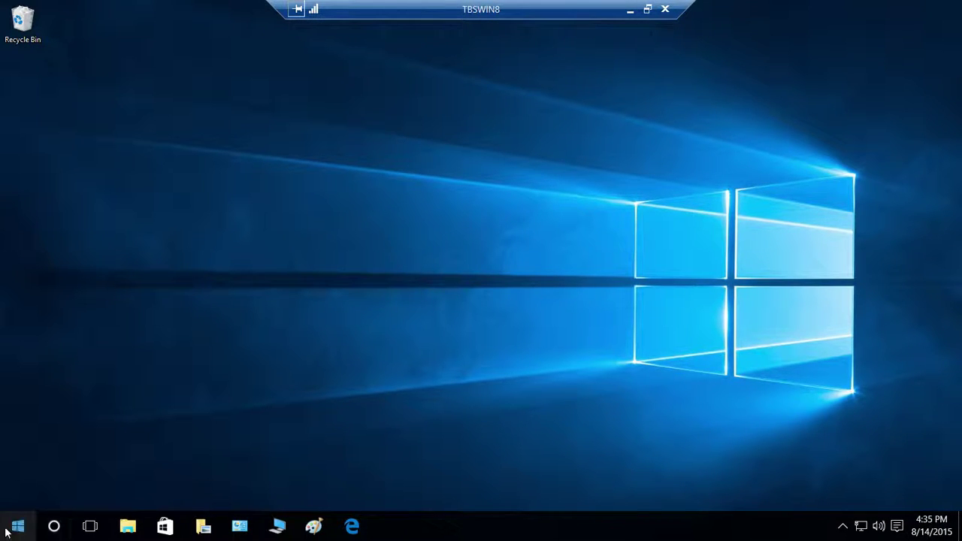
pyautogui.click(30, 524)
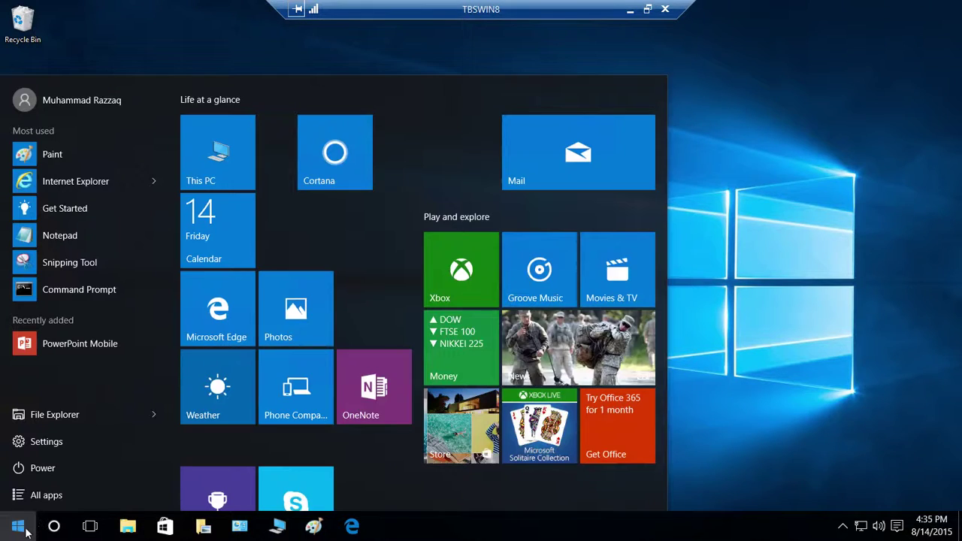
pyautogui.click(53, 444)
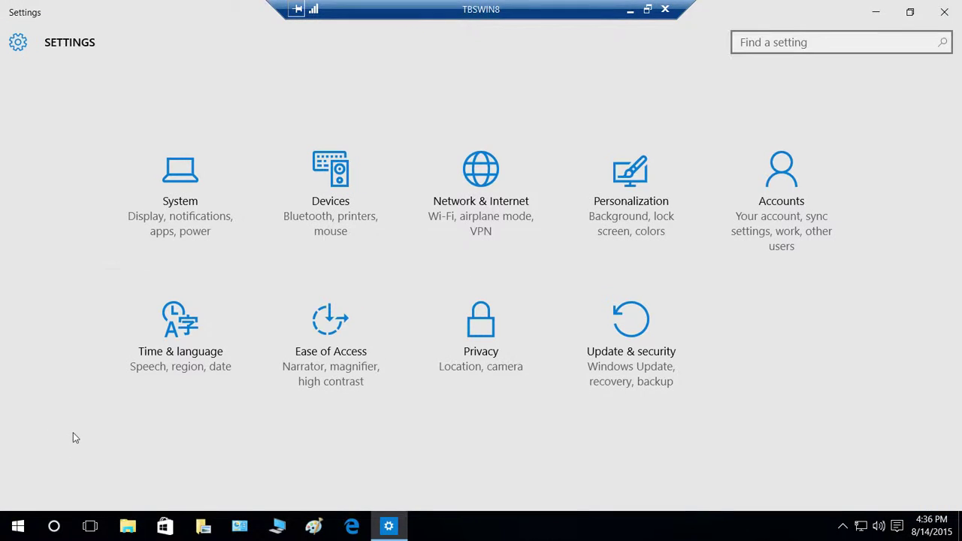
pyautogui.click(178, 188)
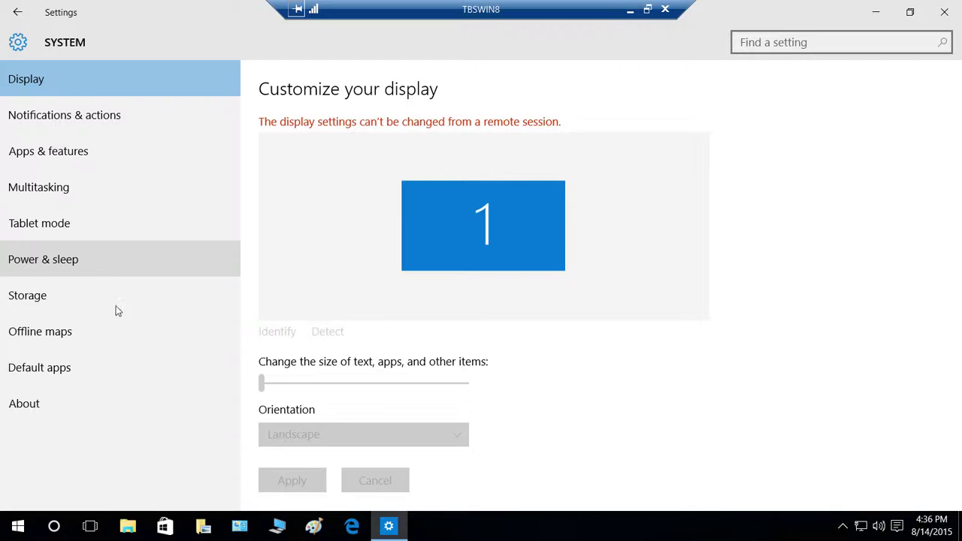
pyautogui.click(33, 230)
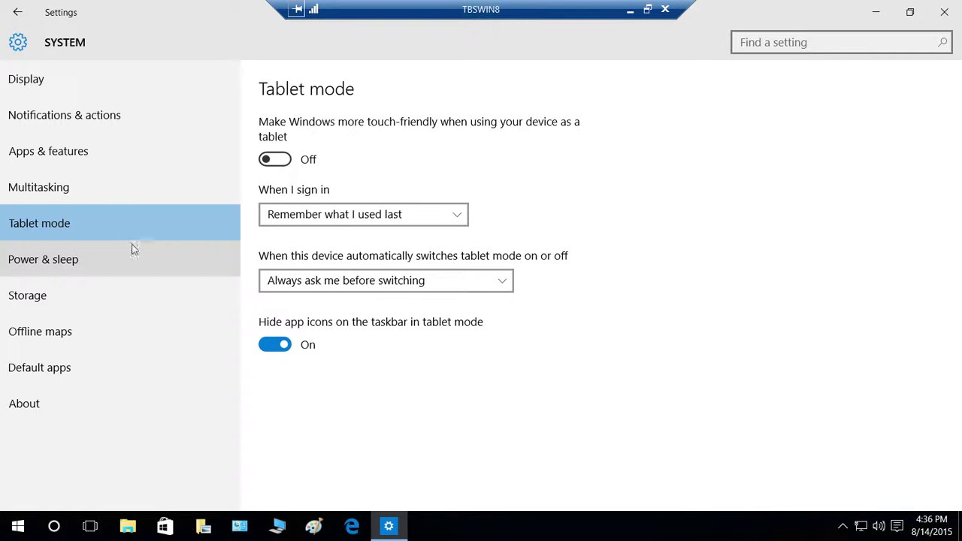
# Step: Close Settings and bring up the Action Center quick action tiles
pyautogui.click(946, 13)
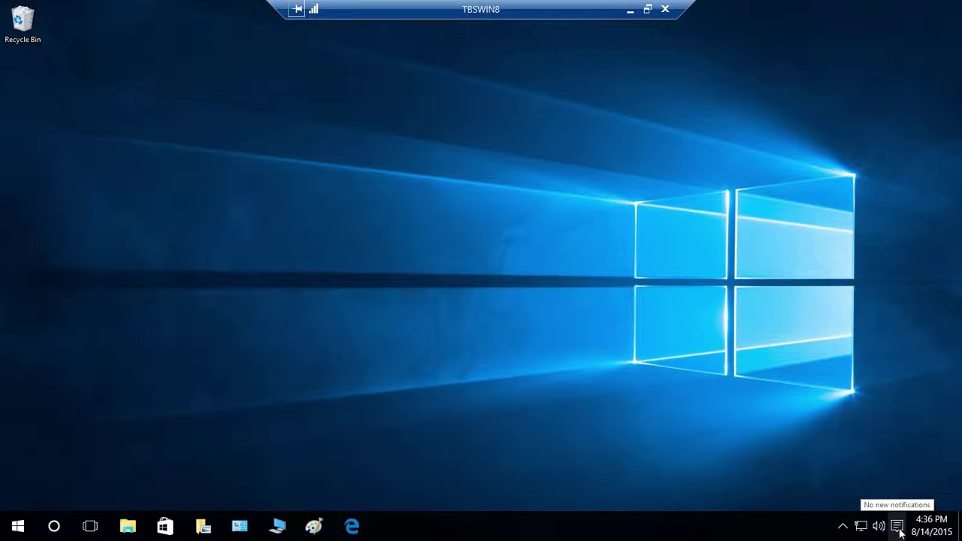
pyautogui.click(899, 530)
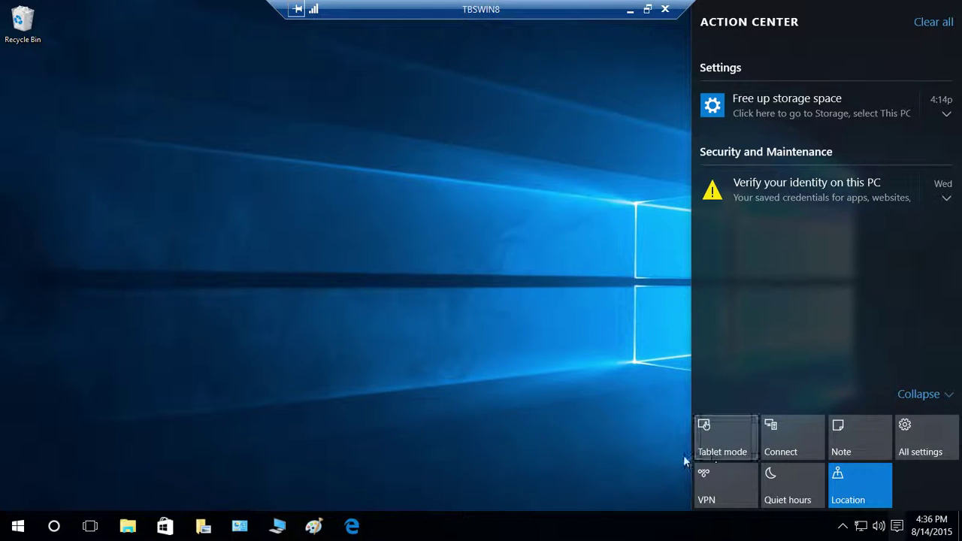
# Step: Turn on tablet mode from the Action Center's Tablet mode tile
pyautogui.click(729, 445)
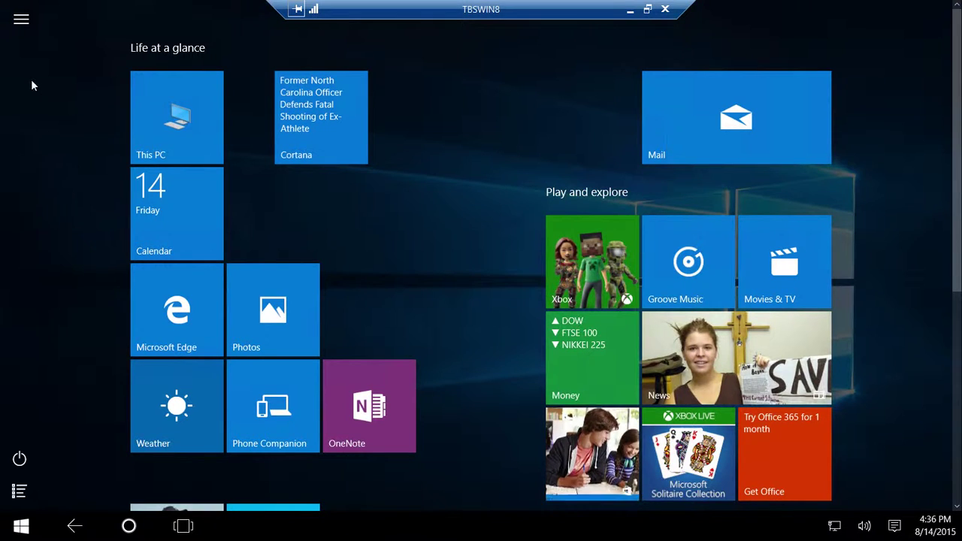
# Step: Expand the full-screen Start's side pane and scroll through its lower tile groups
pyautogui.click(22, 25)
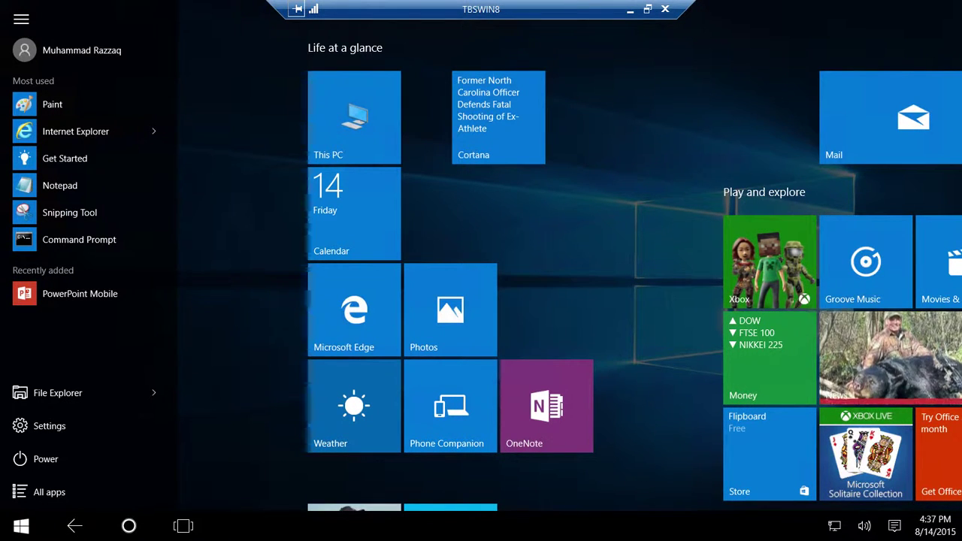
pyautogui.scroll(-3, 847, 278)
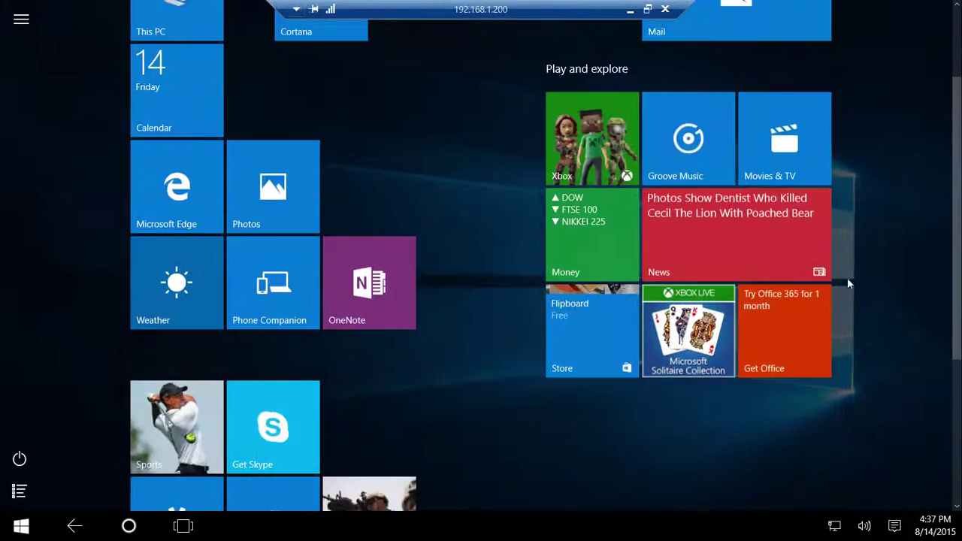
pyautogui.scroll(-5, 752, 323)
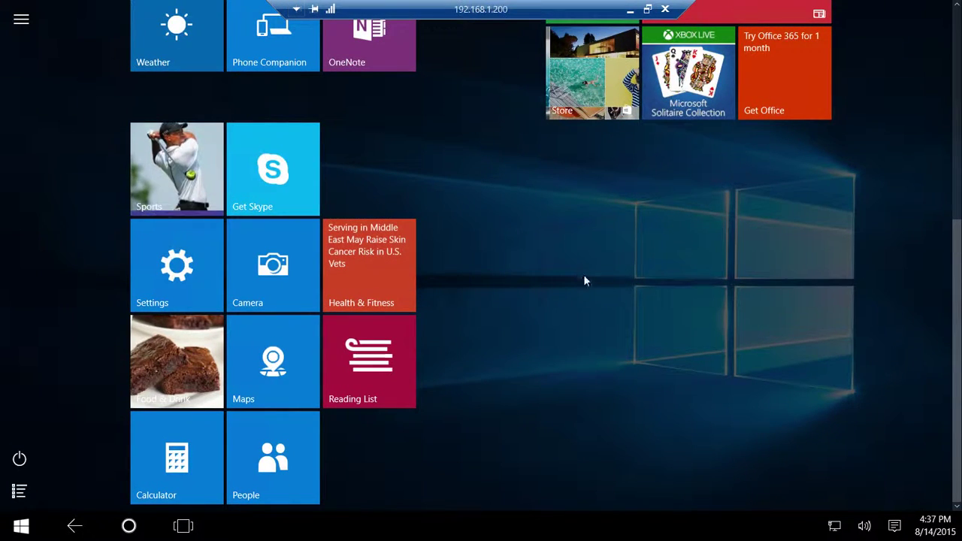
pyautogui.scroll(2, 621, 286)
pyautogui.scroll(4, 617, 274)
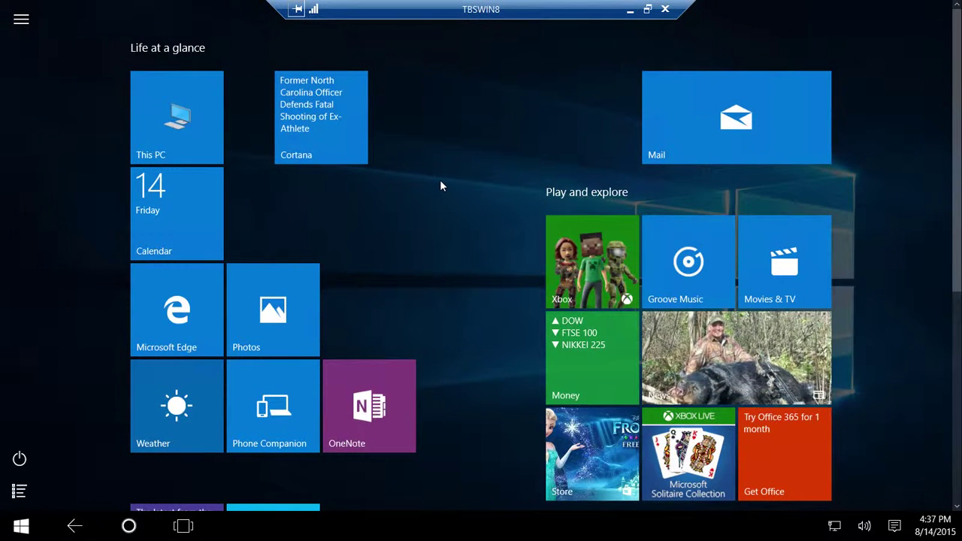
pyautogui.scroll(-3, 435, 181)
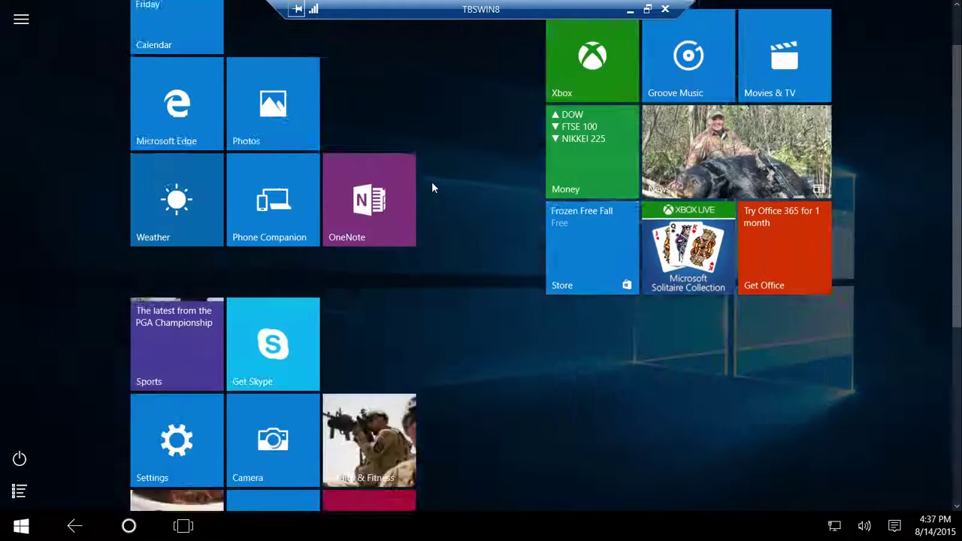
pyautogui.scroll(-3, 433, 187)
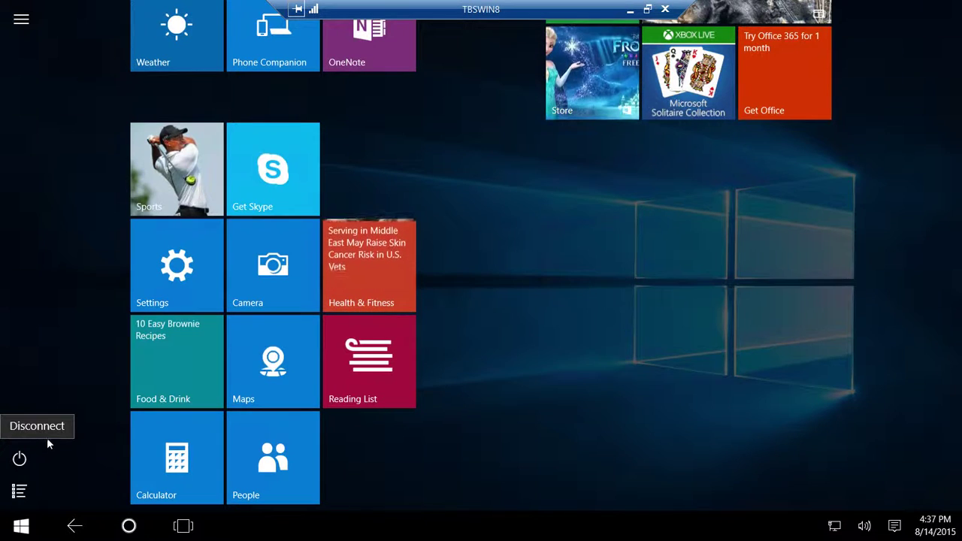
# Step: Show the alphabetical all-apps list and scroll down through it
pyautogui.click(21, 492)
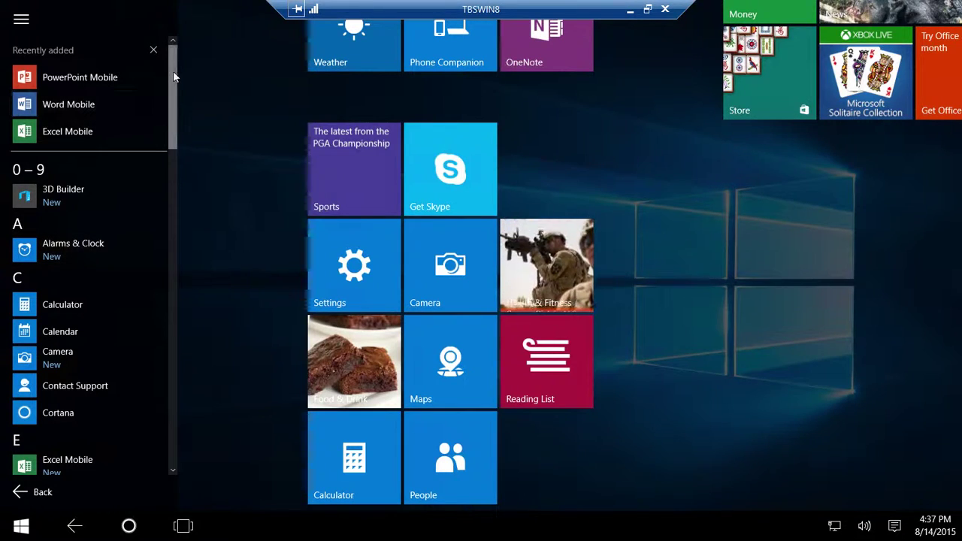
pyautogui.scroll(-1, 171, 113)
pyautogui.scroll(-4, 167, 210)
pyautogui.scroll(-5, 163, 307)
pyautogui.scroll(-5, 159, 390)
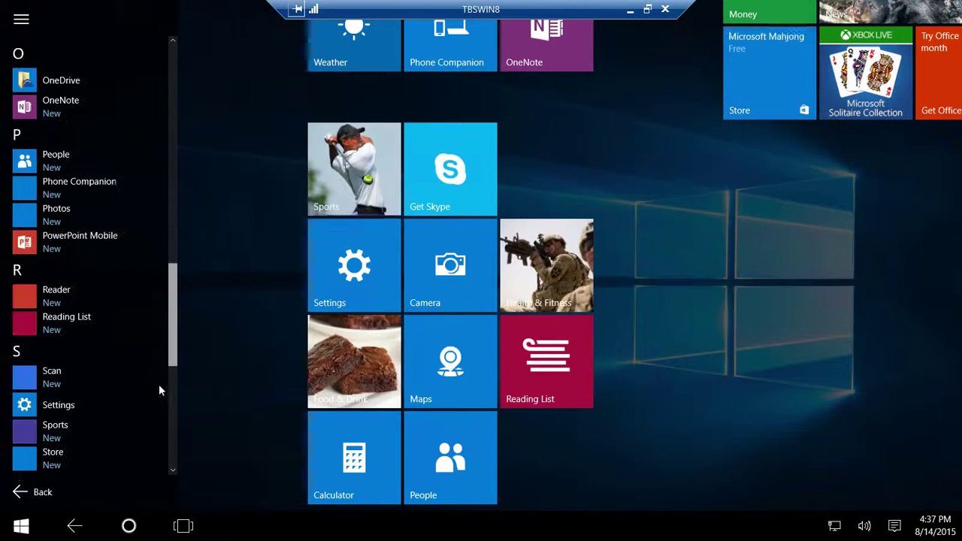
pyautogui.scroll(-5, 158, 390)
# Step: Scroll back up the app list, then go Back to the tiles alone
pyautogui.scroll(3, 181, 316)
pyautogui.scroll(2, 188, 200)
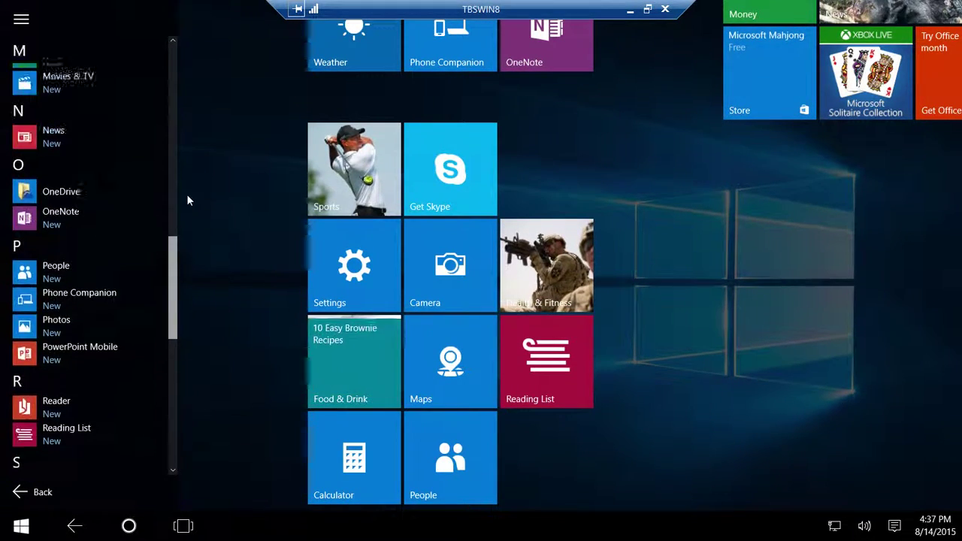
pyautogui.scroll(3, 186, 173)
pyautogui.scroll(2, 180, 113)
pyautogui.scroll(3, 176, 60)
pyautogui.scroll(2, 175, 44)
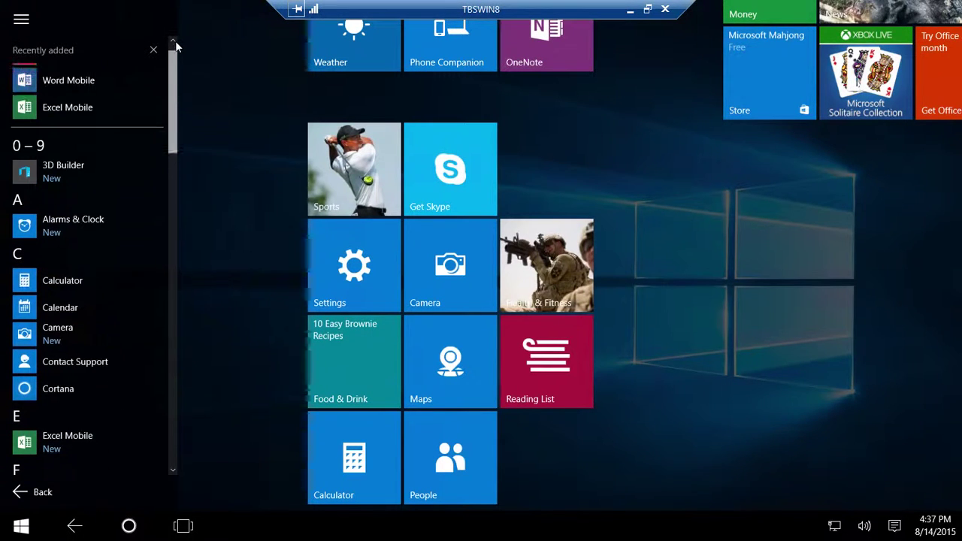
pyautogui.scroll(1, 175, 43)
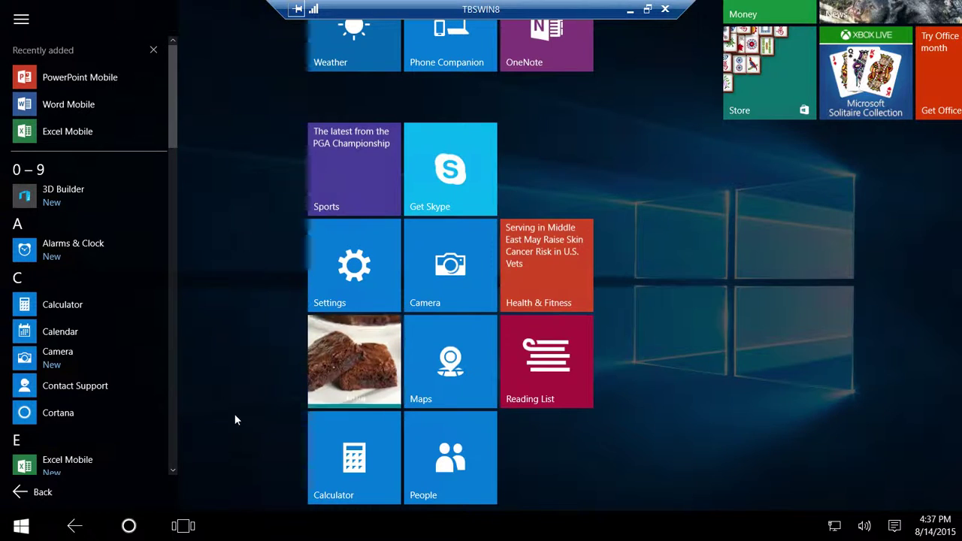
pyautogui.click(20, 494)
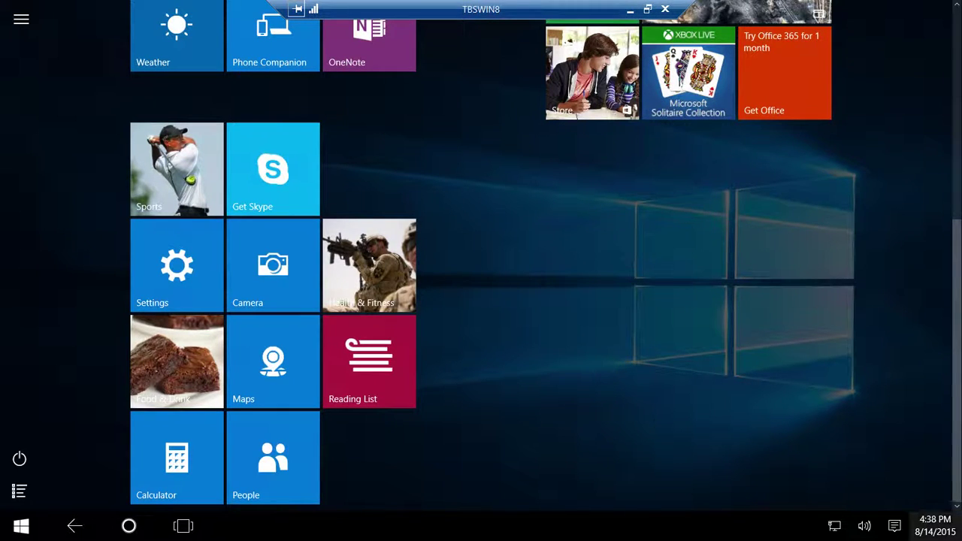
# Step: Turn tablet mode off using the Tablet mode tile in Action Center
pyautogui.click(896, 527)
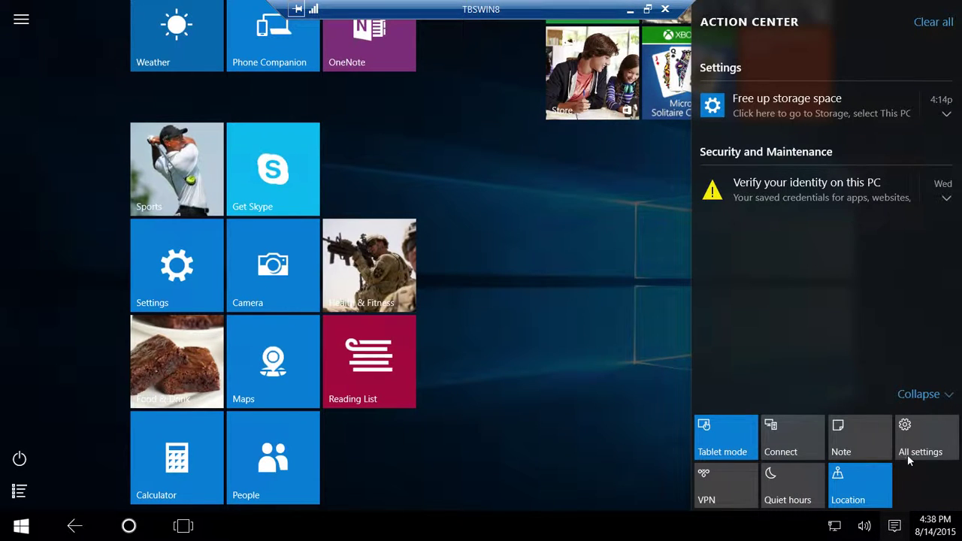
pyautogui.click(726, 440)
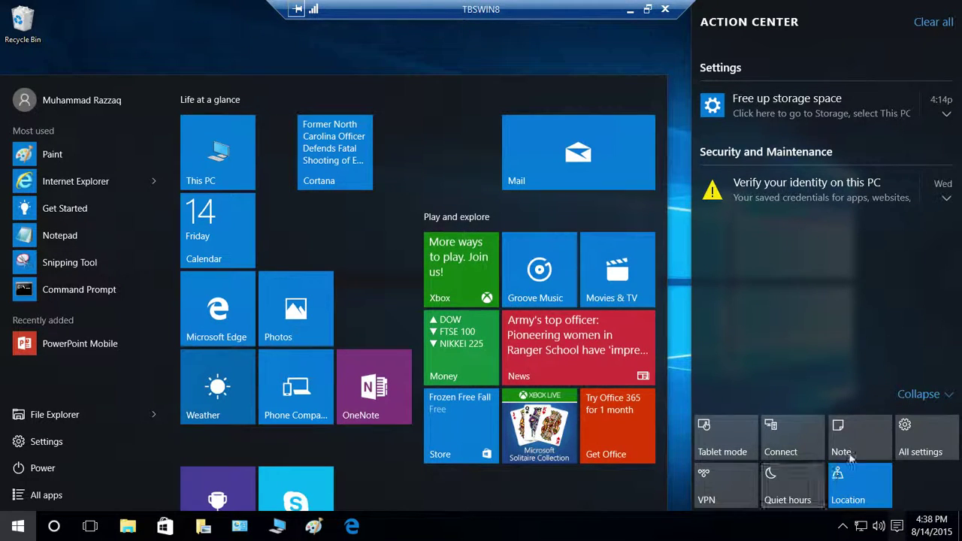
# Step: Confirm Tablet mode is Off in Settings > System, then minimize both remote sessions
pyautogui.click(932, 452)
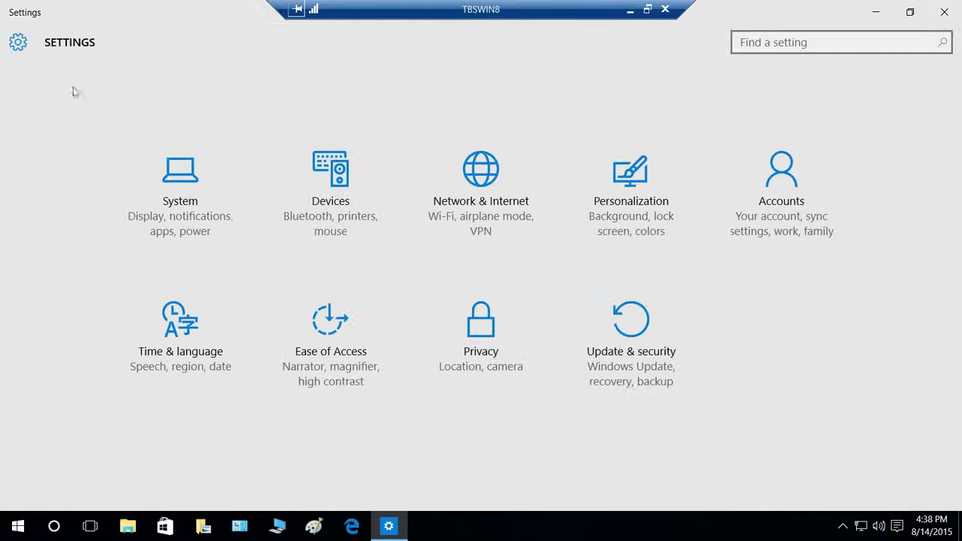
pyautogui.click(164, 162)
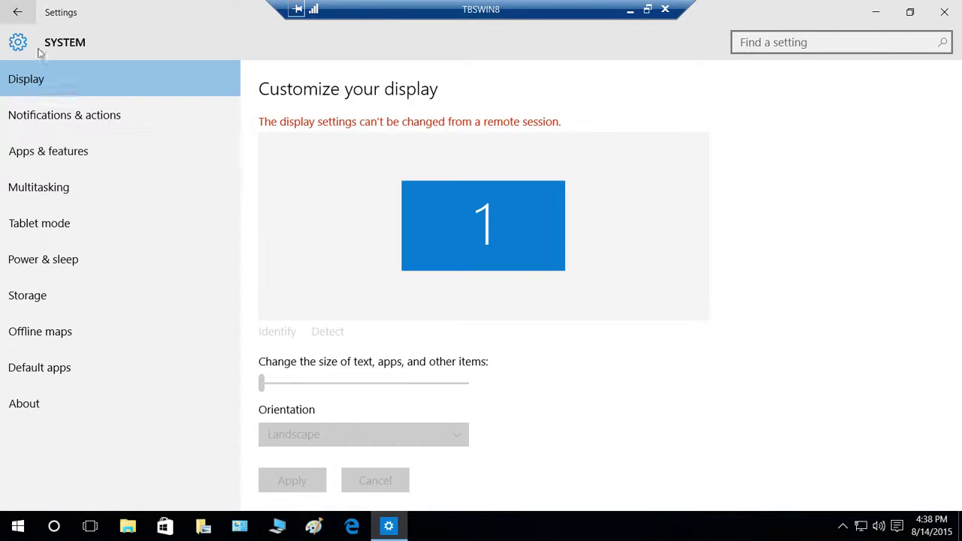
pyautogui.click(109, 219)
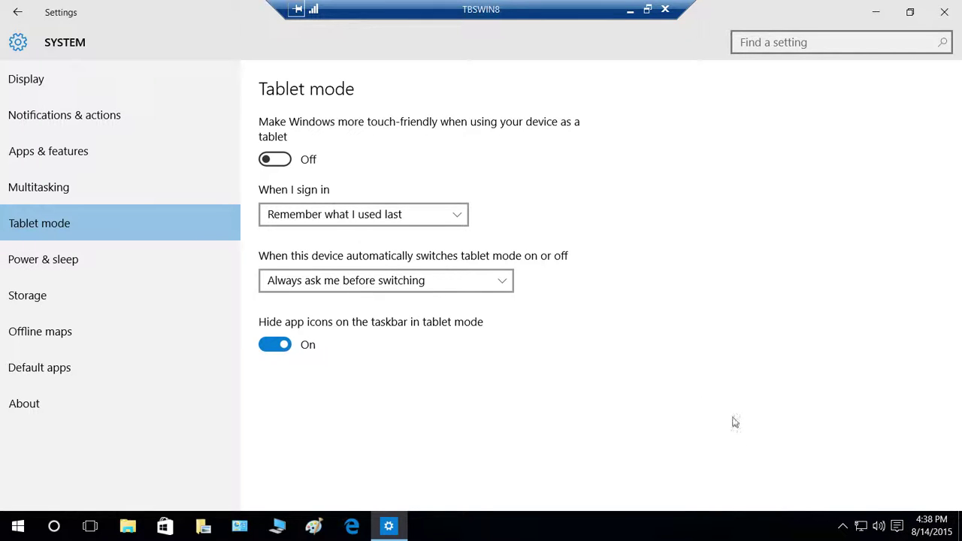
pyautogui.click(629, 13)
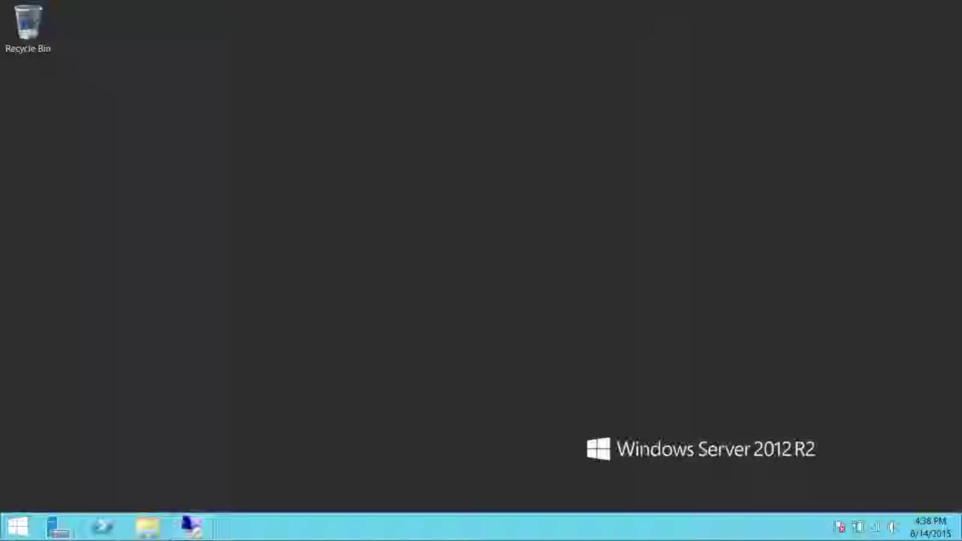
pyautogui.click(630, 13)
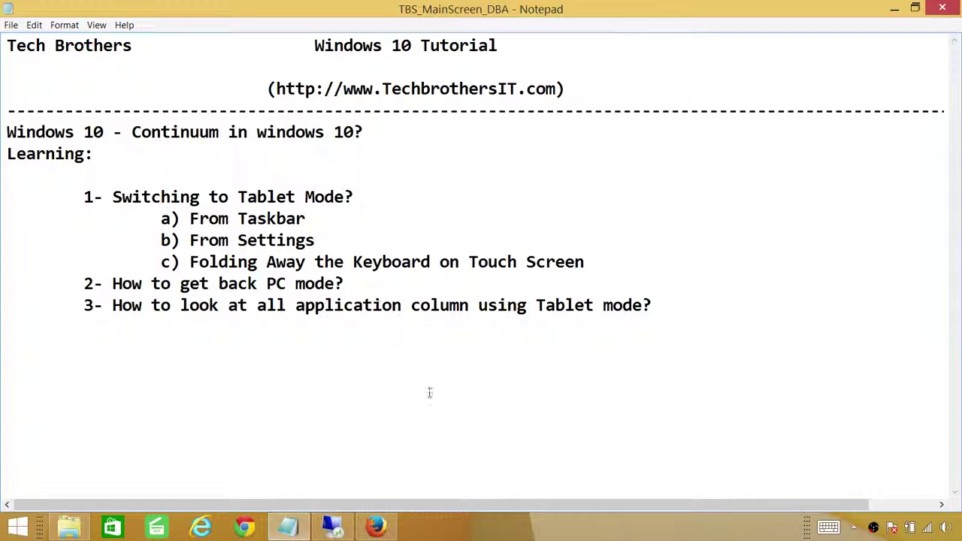